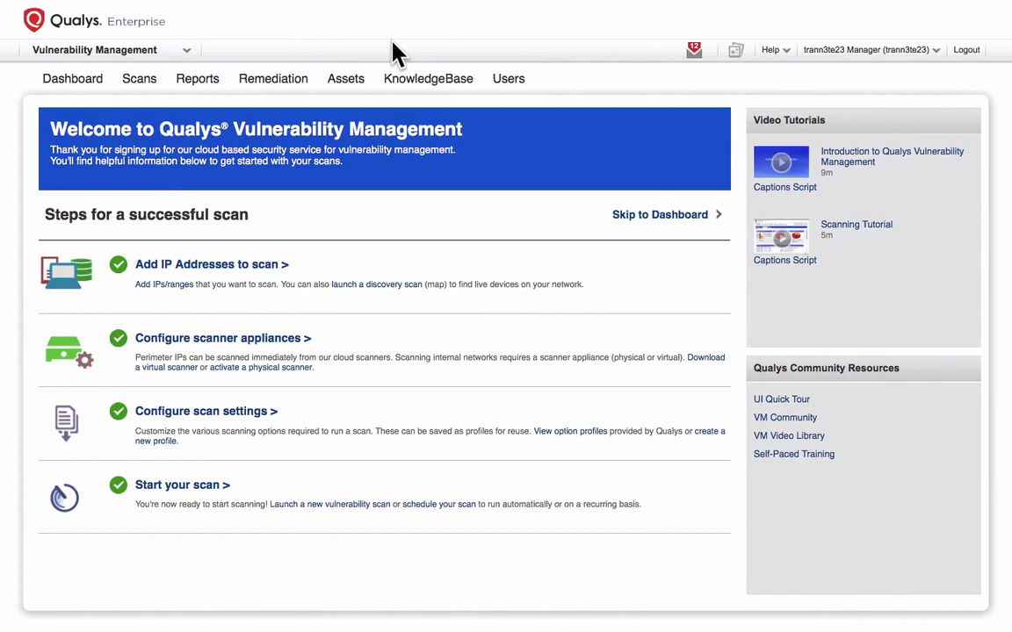
- Review the asset groups and host assets, and show the available actions for the 64.41.200.243-64.41.200.250 range
{"action": "left_click", "coordinate": [350, 79]}
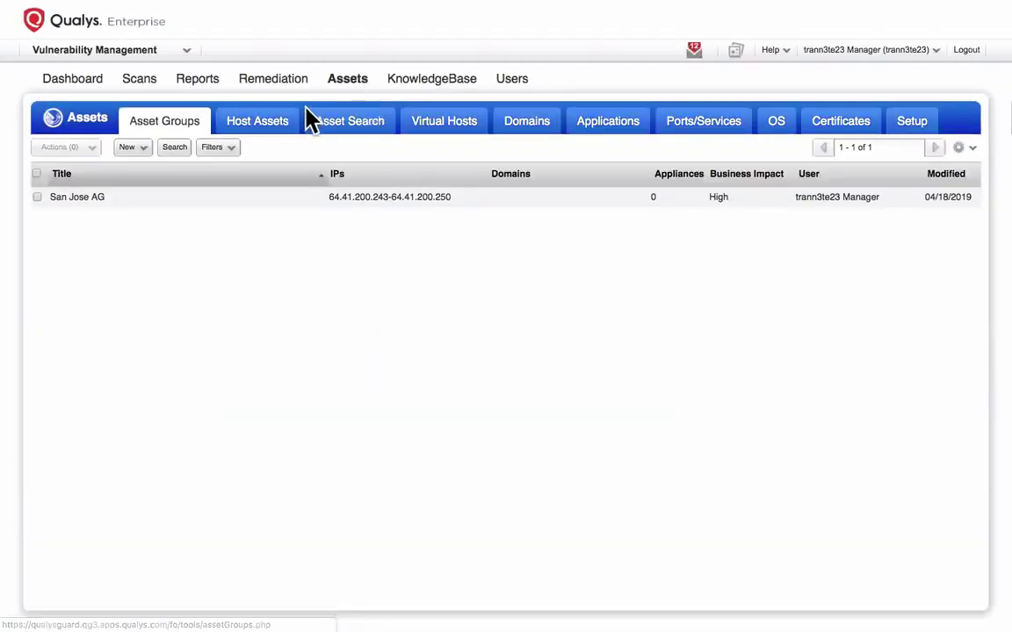
{"action": "left_click", "coordinate": [283, 127]}
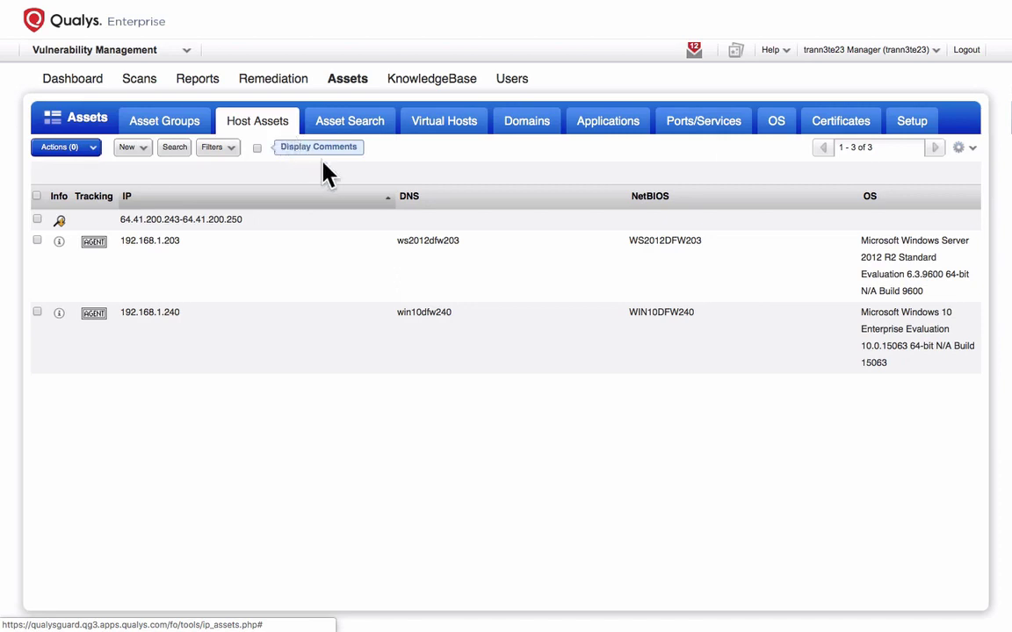
{"action": "left_click", "coordinate": [387, 221]}
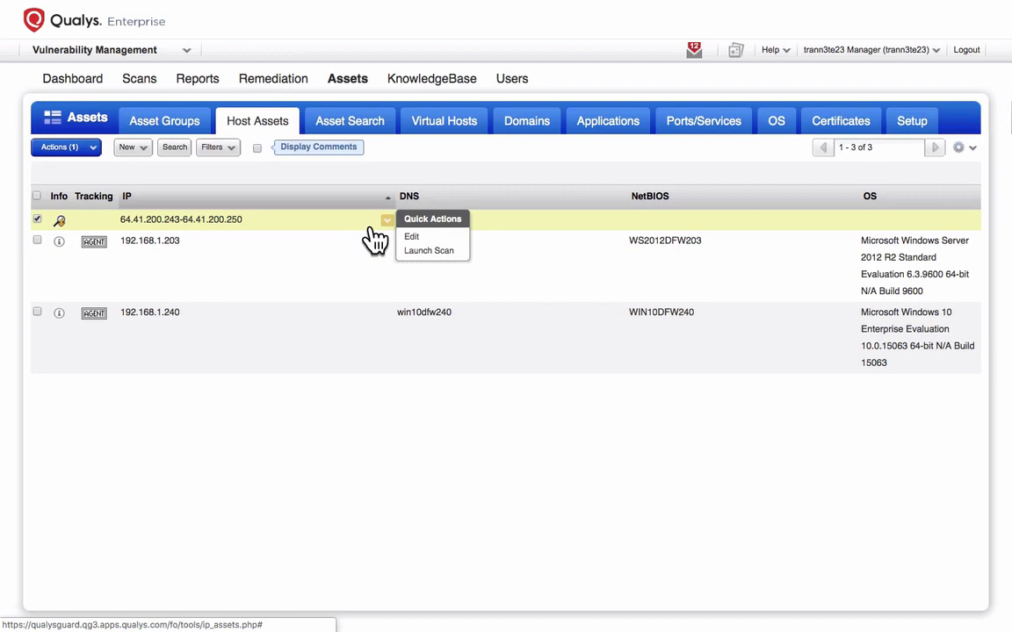
- Start a new vulnerability scan and choose Custom Authentication as its option profile
{"action": "left_click", "coordinate": [141, 81]}
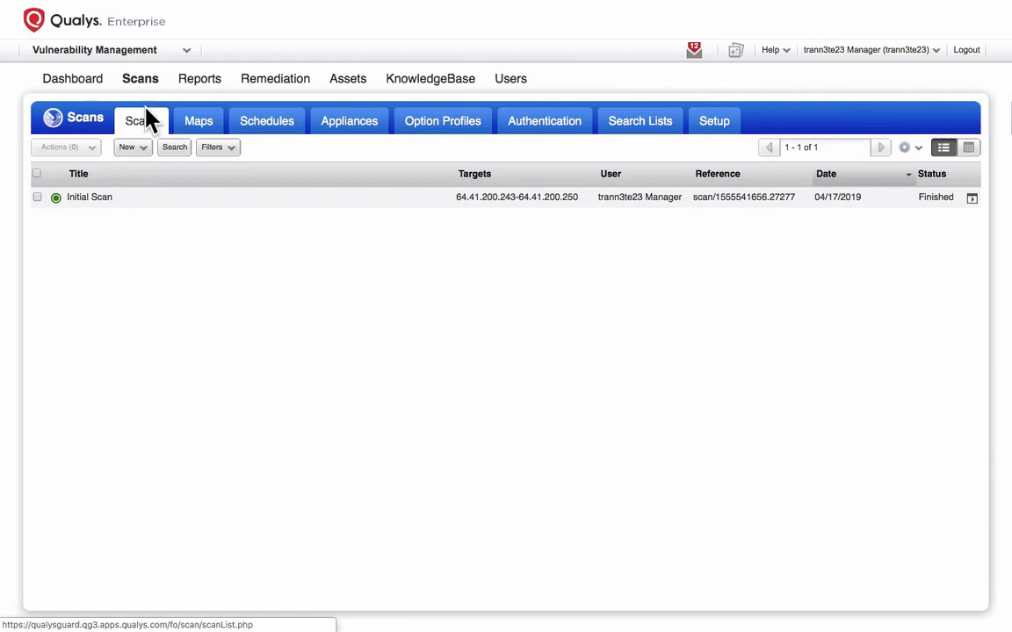
{"action": "left_click", "coordinate": [134, 148]}
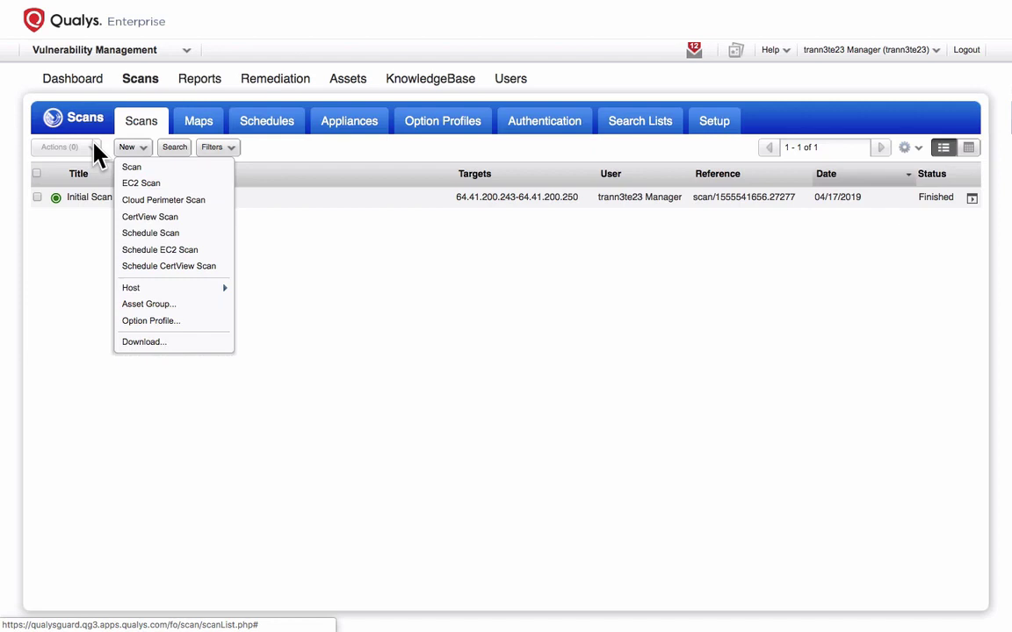
{"action": "left_click", "coordinate": [162, 167]}
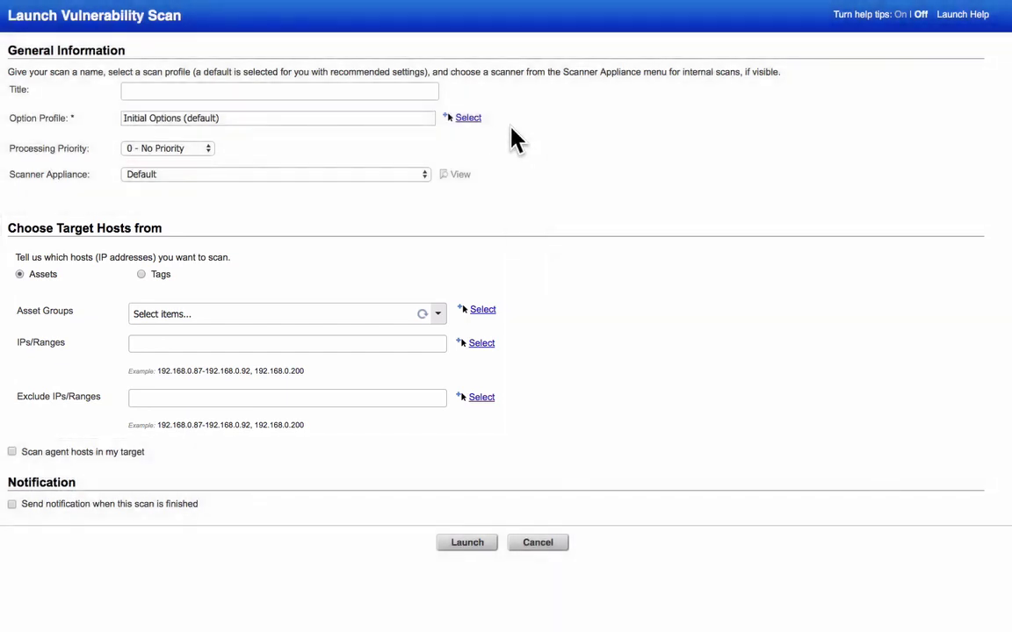
{"action": "left_click", "coordinate": [389, 114]}
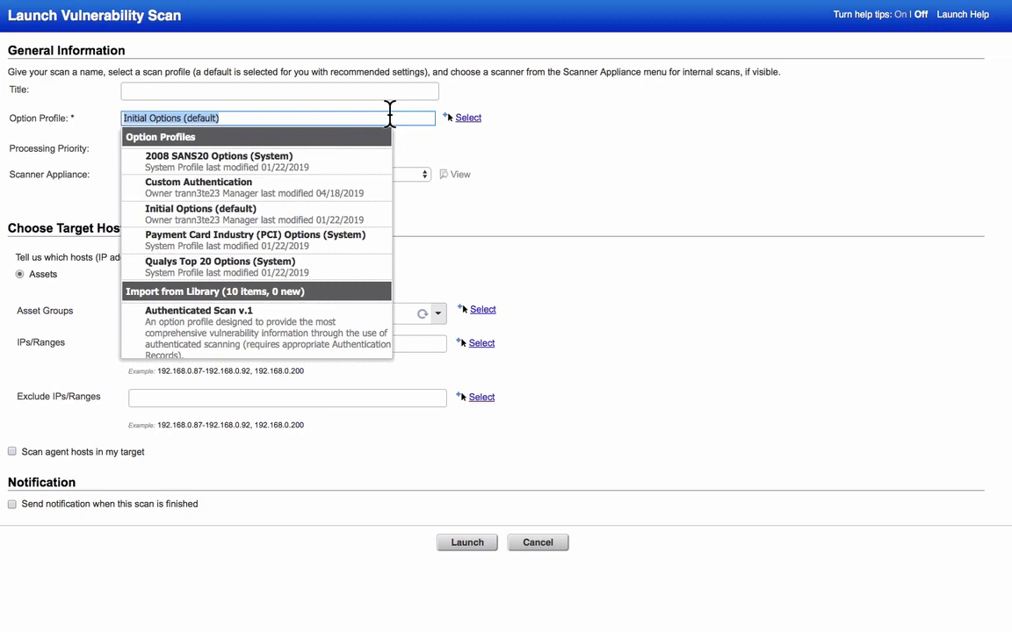
{"action": "left_click", "coordinate": [314, 188]}
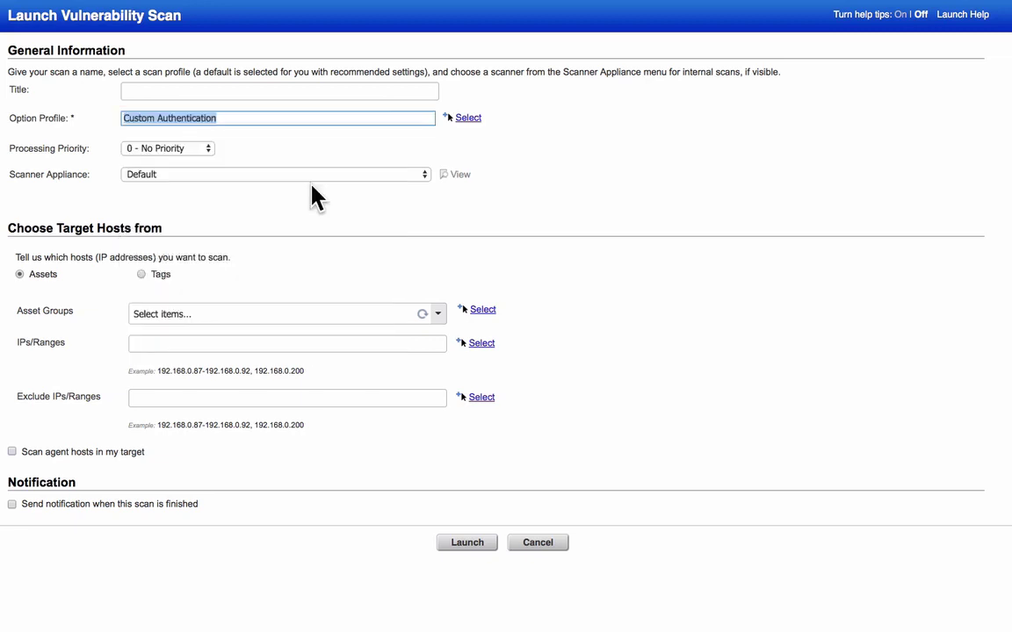
- Open the option profile's scan settings for editing and examine the TCP port, UDP port and dead host options
{"action": "left_click", "coordinate": [498, 125]}
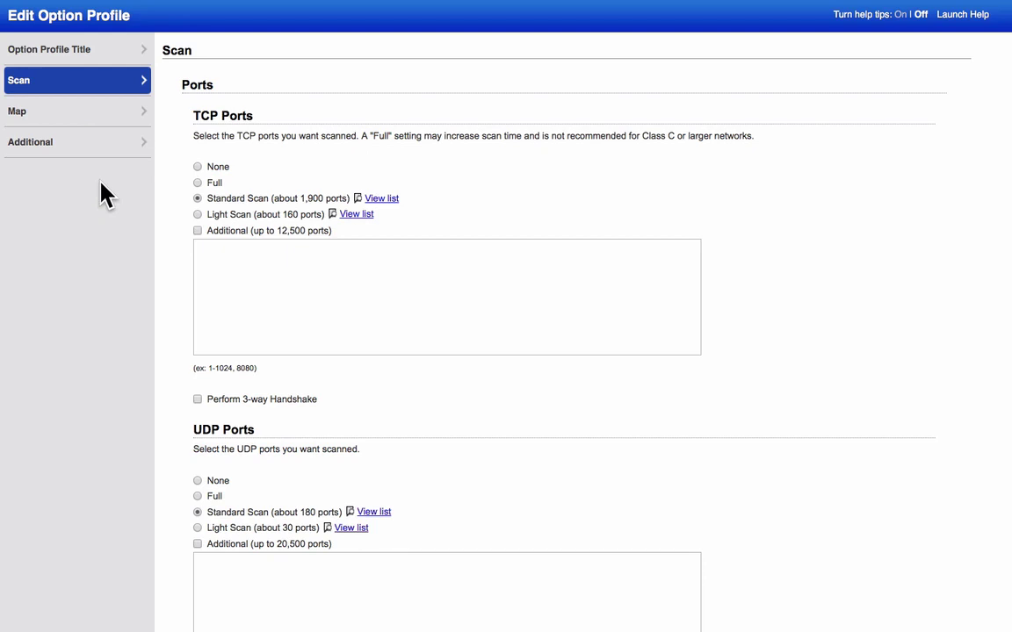
{"action": "scroll", "coordinate": [101, 194], "scroll_direction": "down", "scroll_amount": 3}
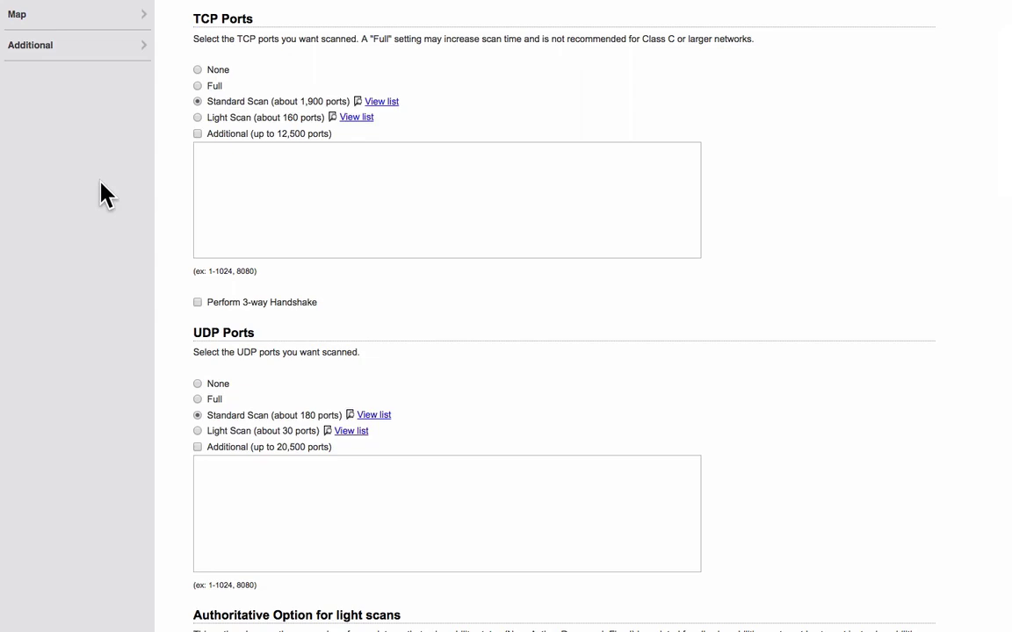
{"action": "scroll", "coordinate": [101, 186], "scroll_direction": "down", "scroll_amount": 5}
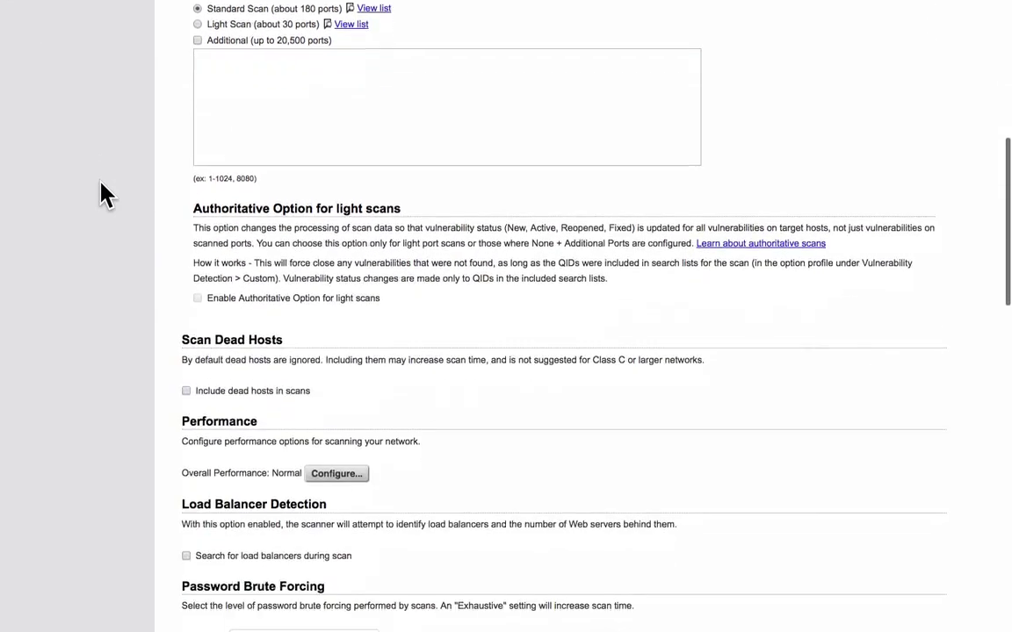
{"action": "scroll", "coordinate": [101, 186], "scroll_direction": "down", "scroll_amount": 5}
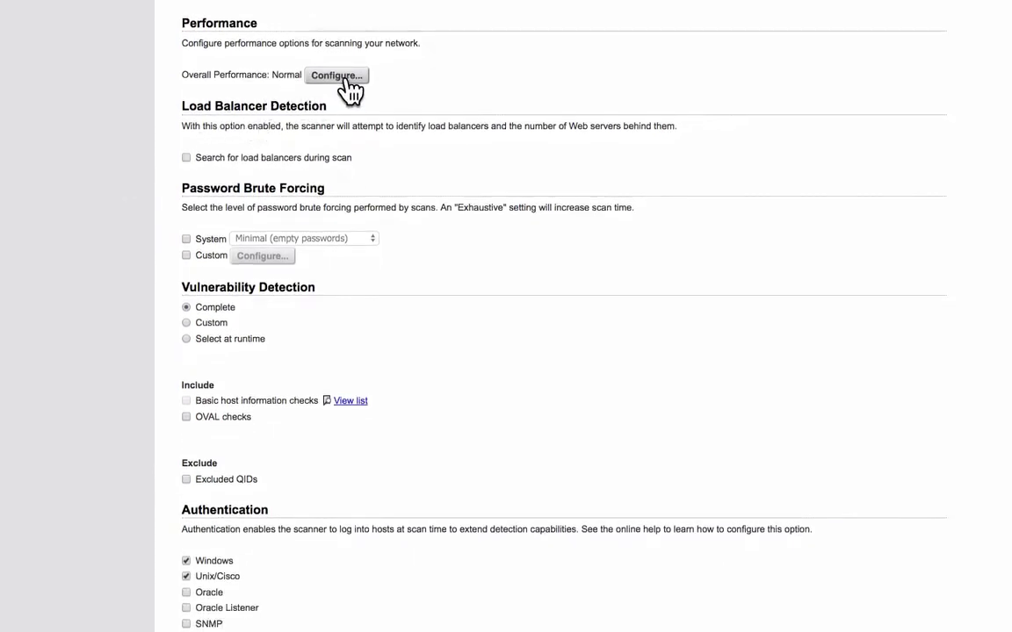
- Configure the profile's scan performance with the overall performance level Normal
{"action": "left_click", "coordinate": [338, 75]}
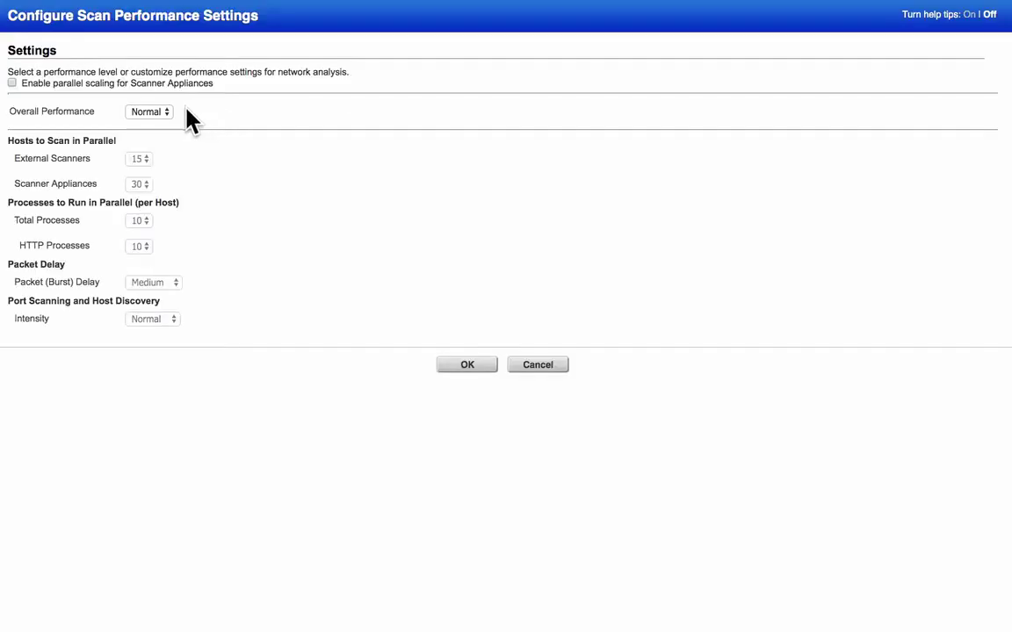
{"action": "left_click", "coordinate": [169, 113]}
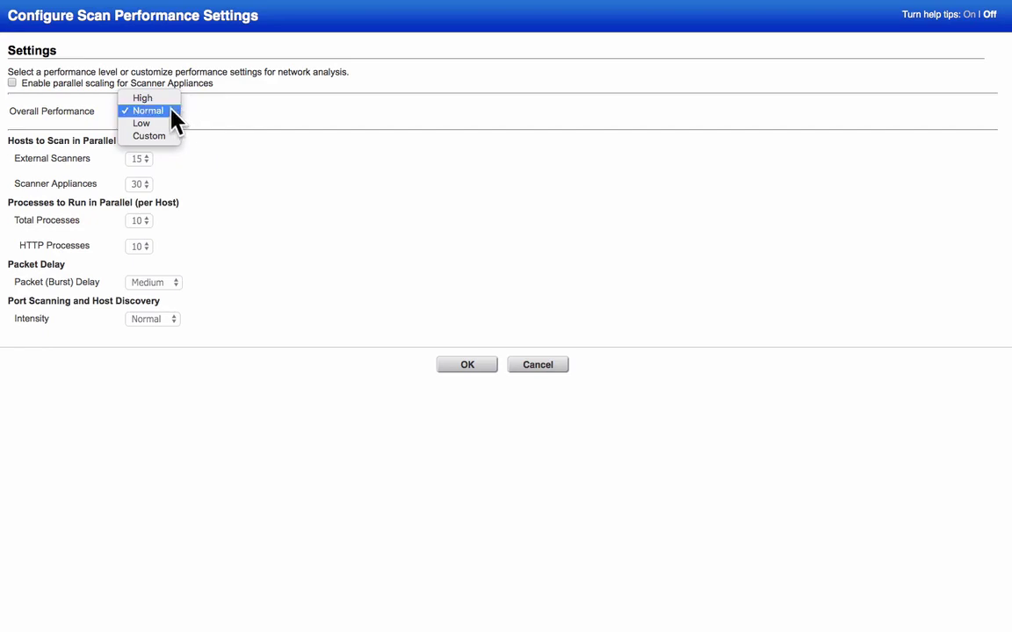
{"action": "left_click", "coordinate": [171, 111]}
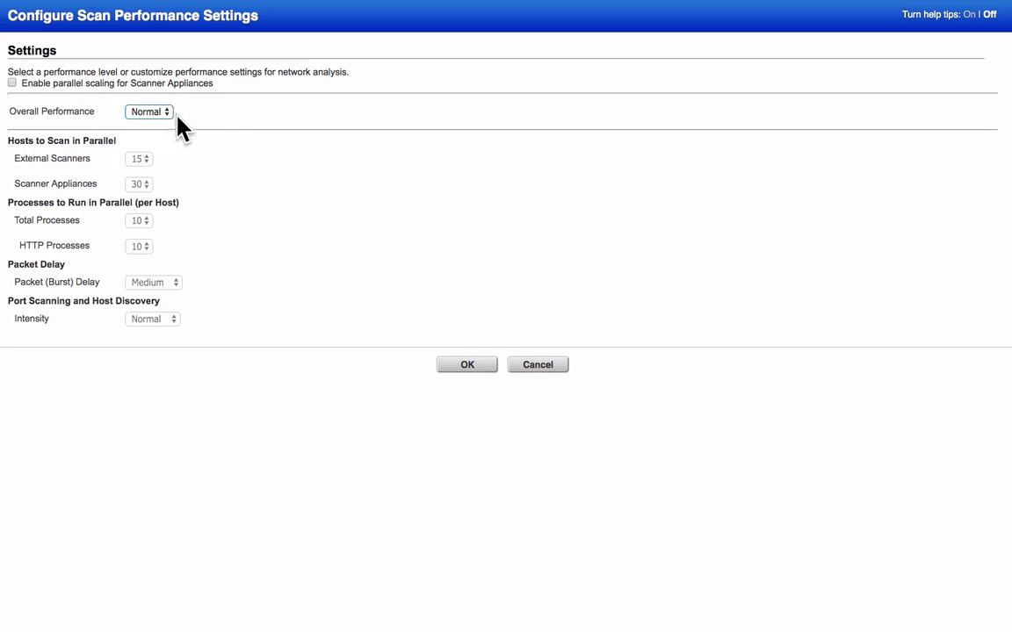
{"action": "left_click", "coordinate": [461, 366]}
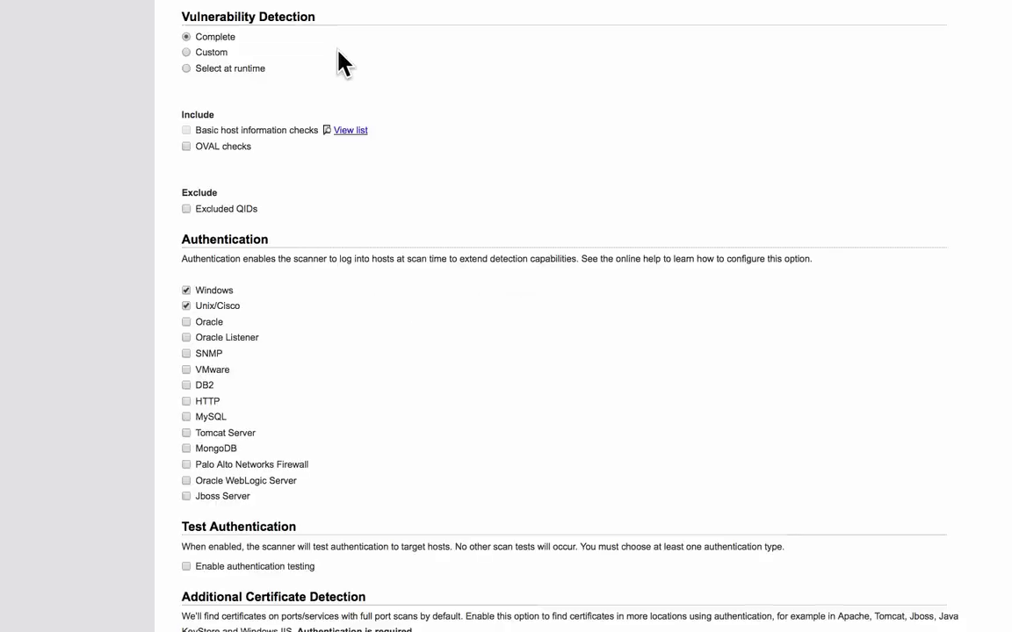
- Try Custom vulnerability detection and the Excluded QIDs option, and return the detection to Complete without exclusions
{"action": "left_click", "coordinate": [186, 52]}
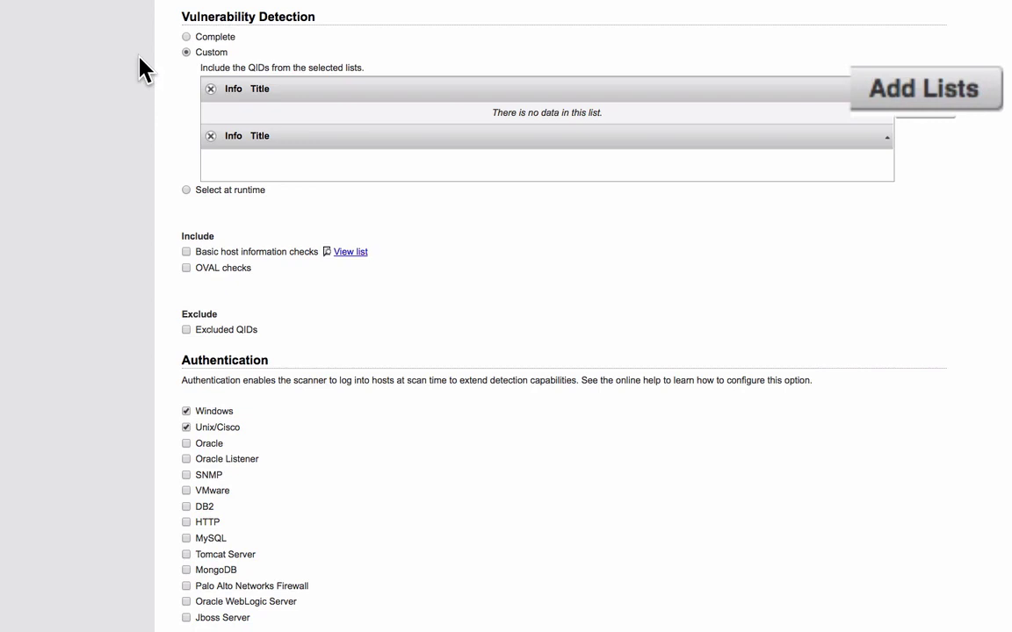
{"action": "left_click", "coordinate": [187, 330]}
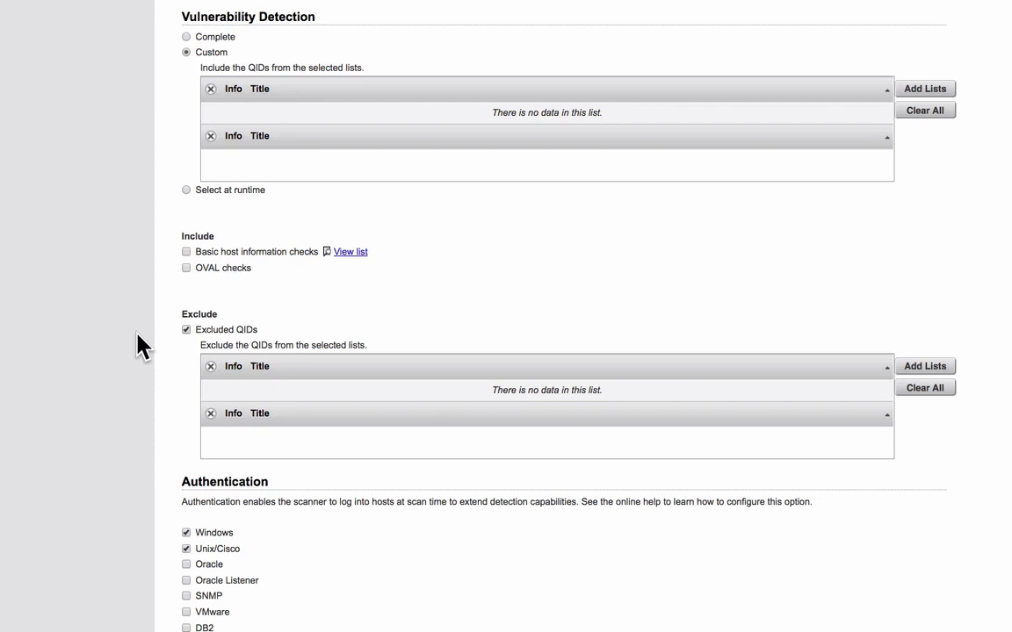
{"action": "left_click", "coordinate": [186, 330]}
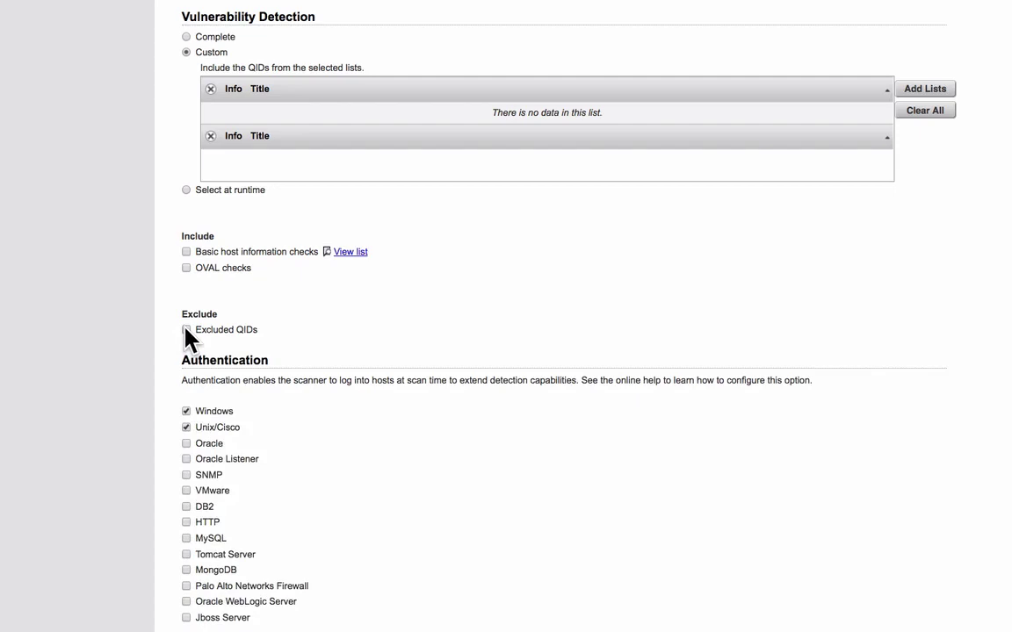
{"action": "left_click", "coordinate": [186, 39]}
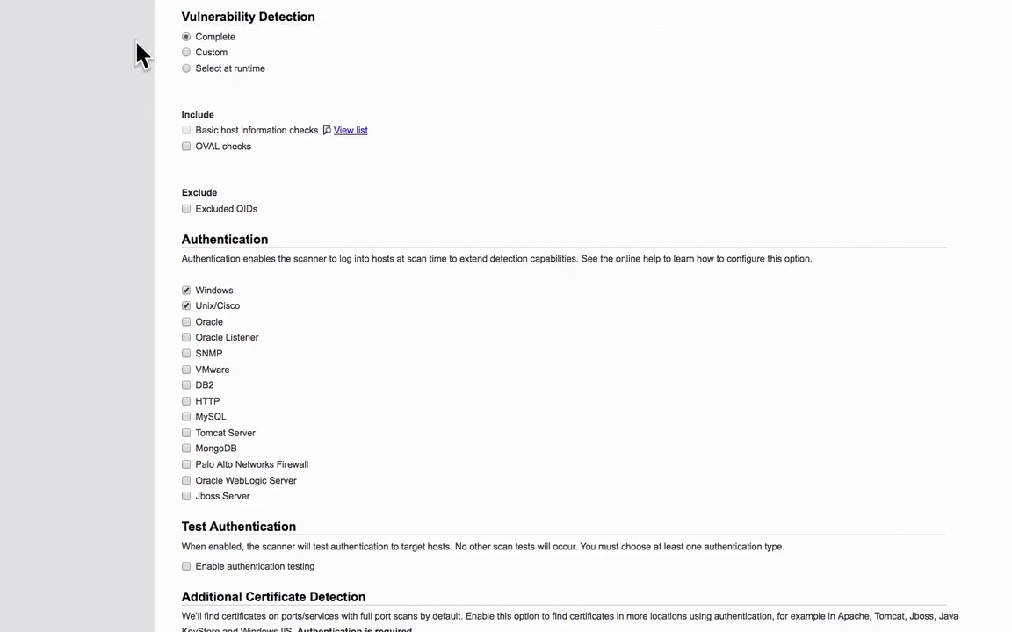
- Save the option profile and select Custom Authentication as the scan's profile
{"action": "scroll", "coordinate": [138, 44], "scroll_direction": "down", "scroll_amount": 10}
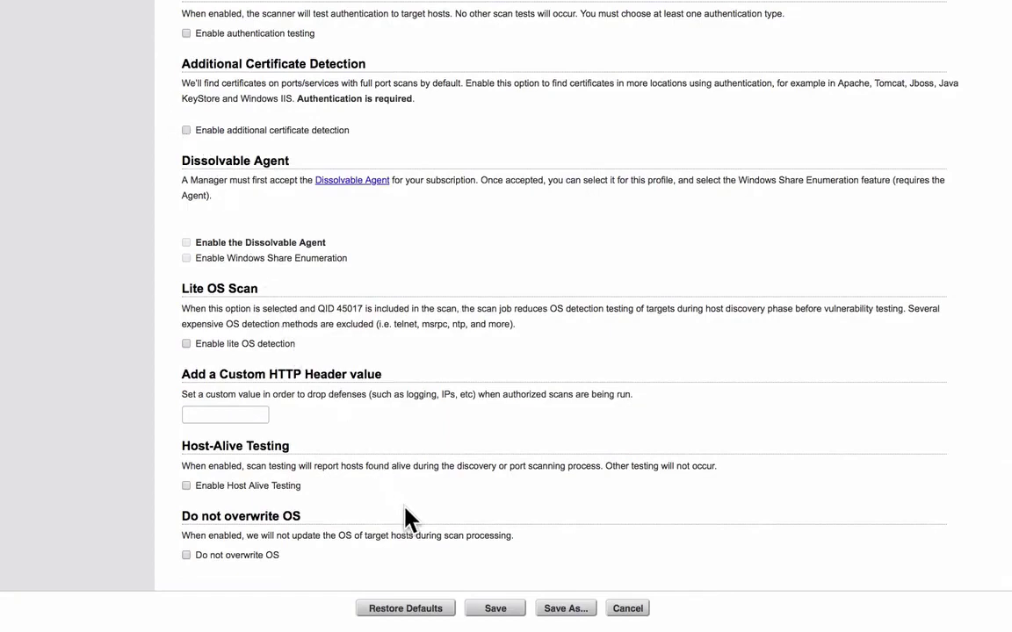
{"action": "left_click", "coordinate": [495, 610]}
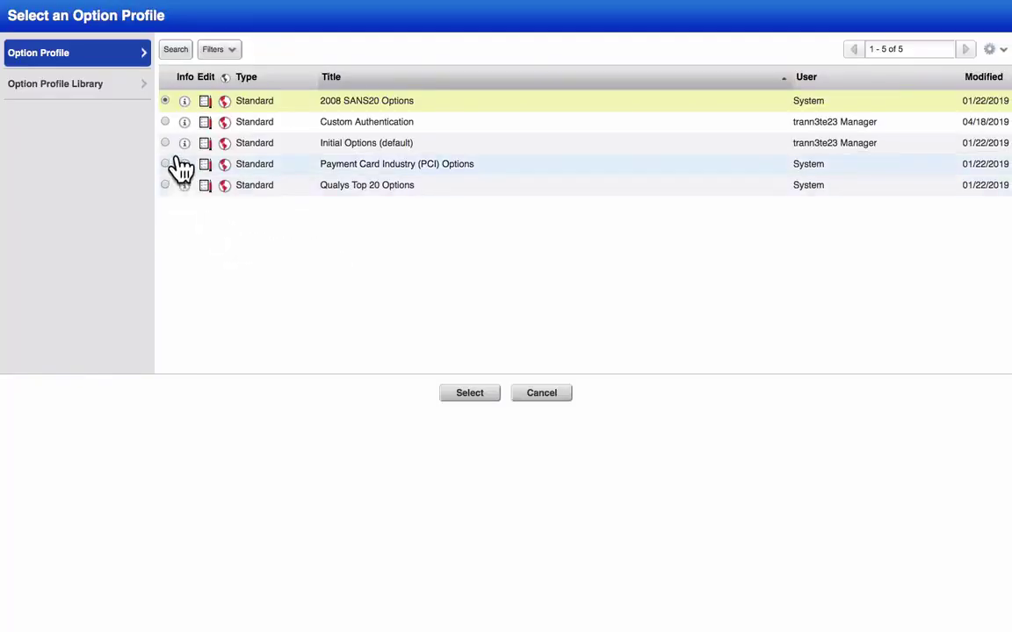
{"action": "left_click", "coordinate": [167, 122]}
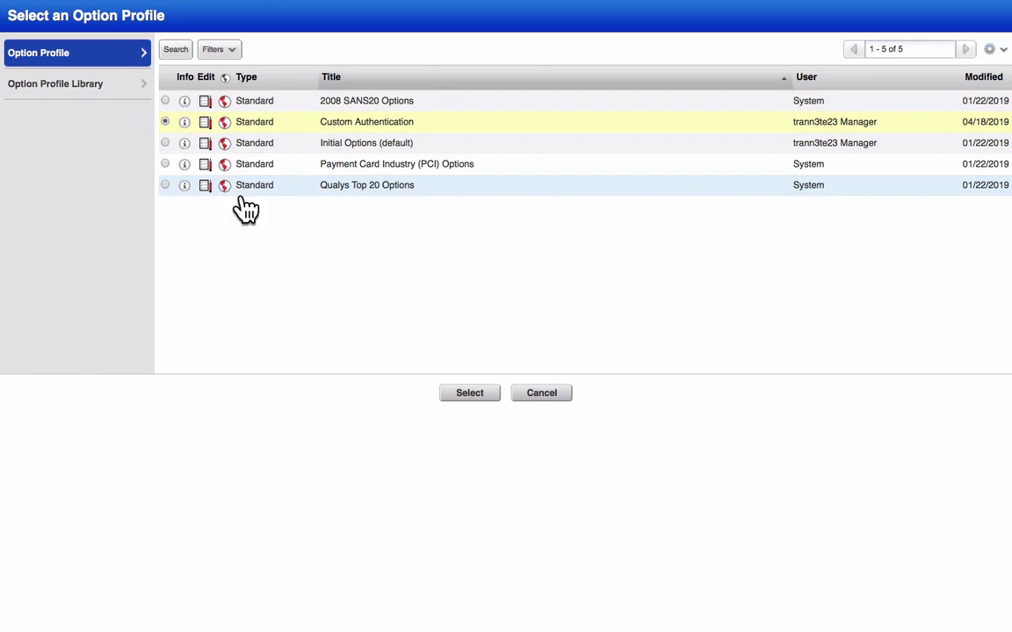
{"action": "left_click", "coordinate": [457, 395]}
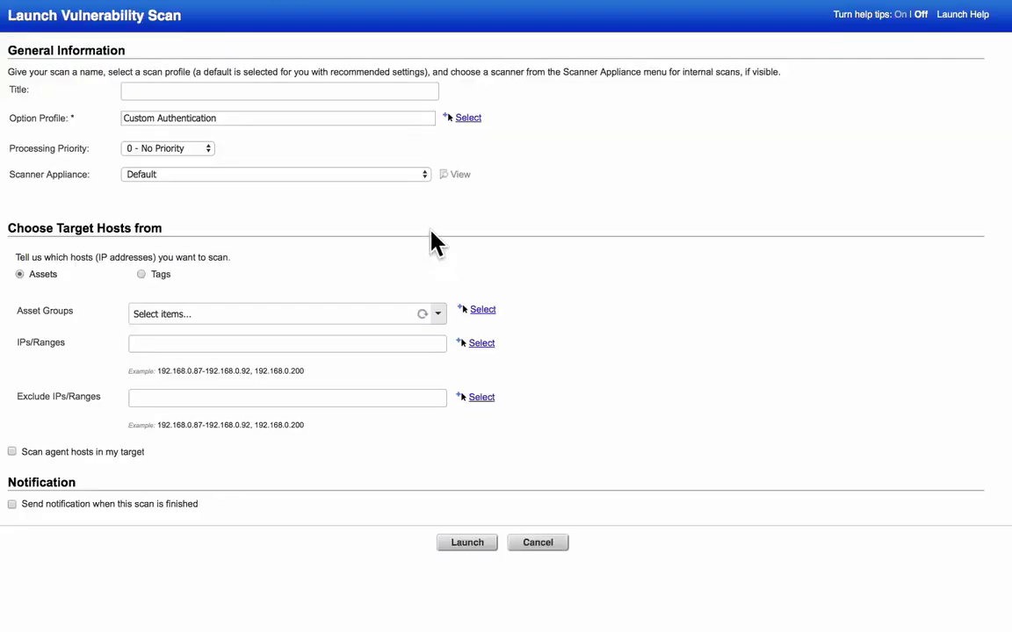
- Set the scan's scanner appliance to External
{"action": "left_click", "coordinate": [425, 174]}
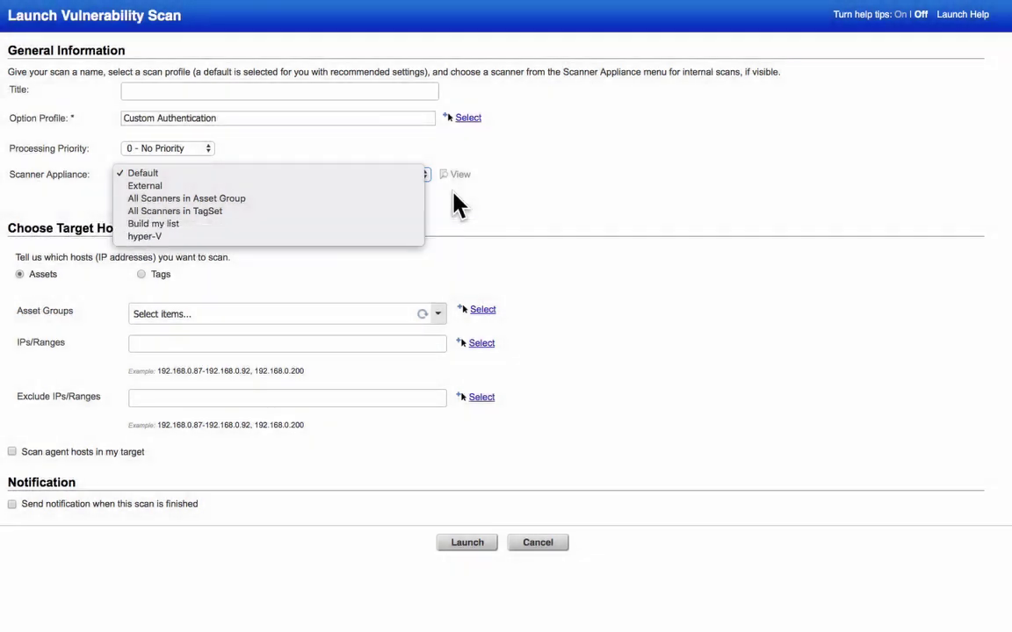
{"action": "left_click", "coordinate": [380, 196]}
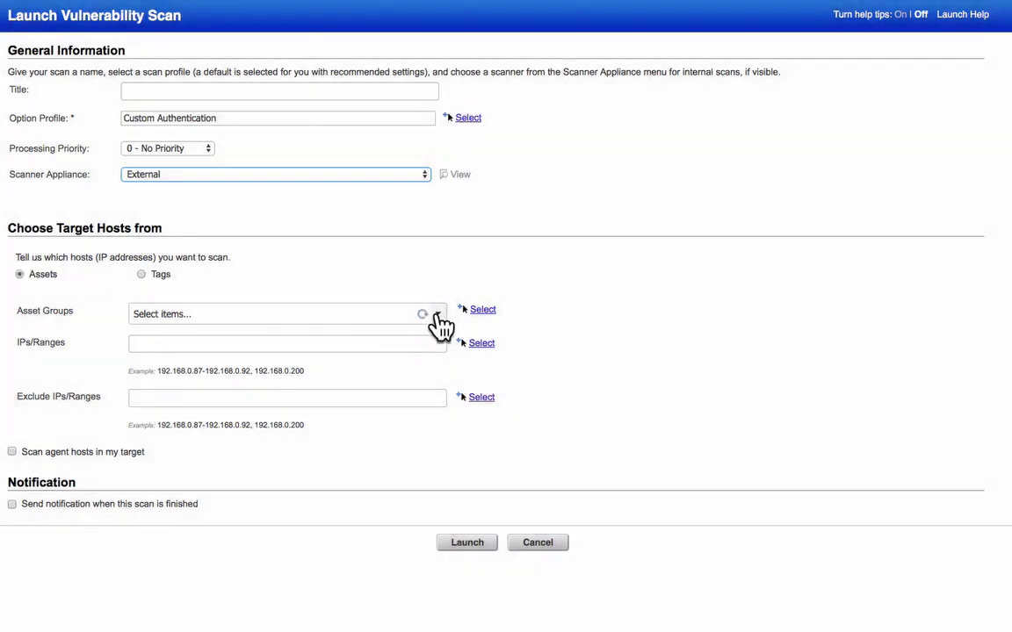
- Look through the available asset groups and enter 64.41.200.243-64.41.200.250 as the IP range to scan
{"action": "left_click", "coordinate": [436, 314]}
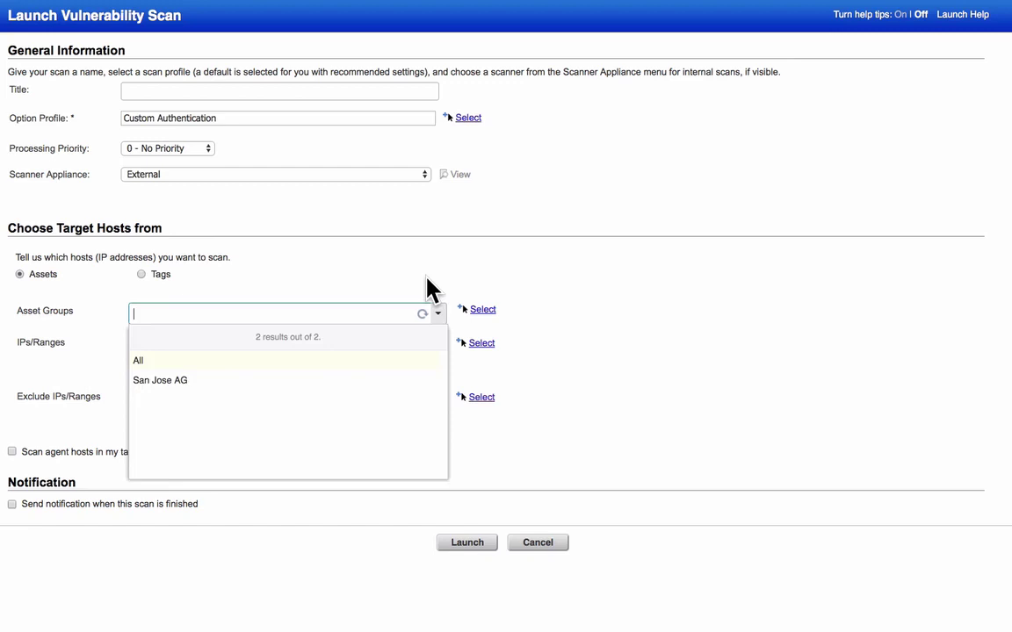
{"action": "left_click", "coordinate": [428, 289]}
{"action": "left_click", "coordinate": [382, 340]}
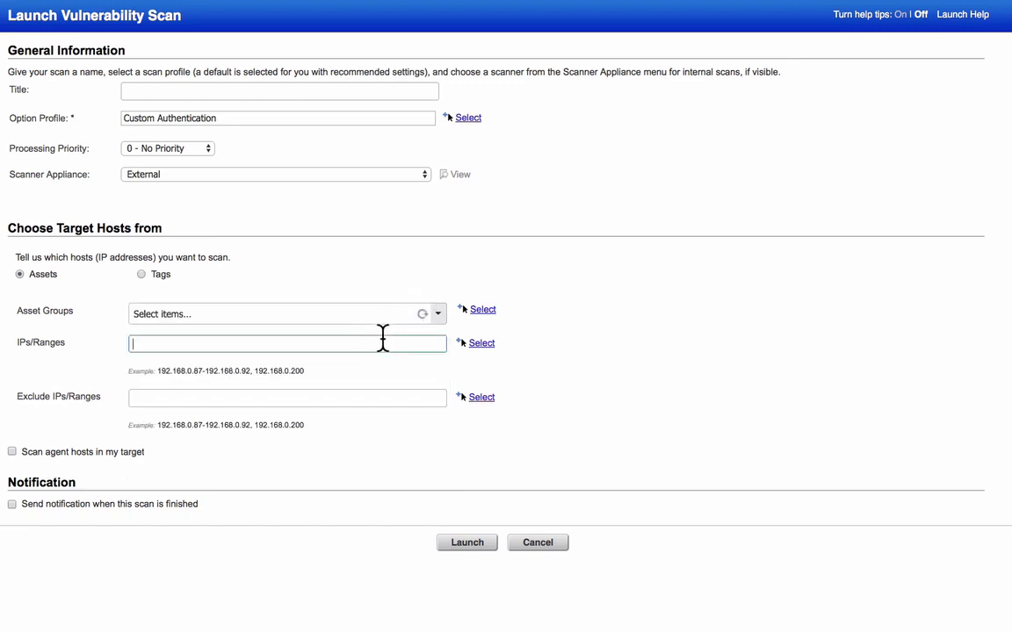
{"action": "type", "text": "64.41.200.243-64.41.200.250"}
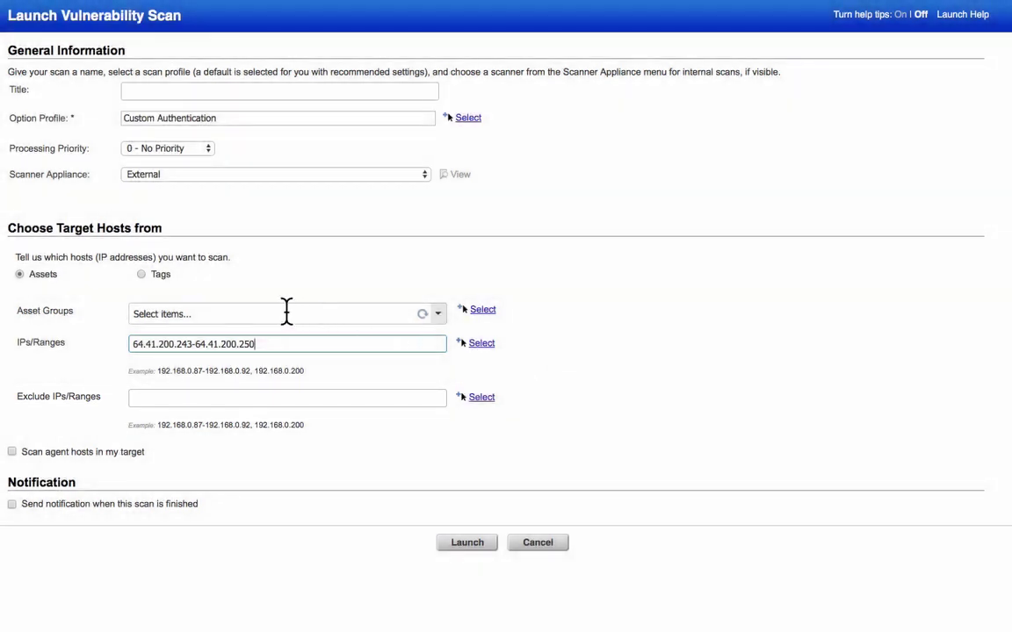
- Choose the target hosts by tags and include hosts with the San Jose AG tag from Asset Groups
{"action": "left_click", "coordinate": [142, 275]}
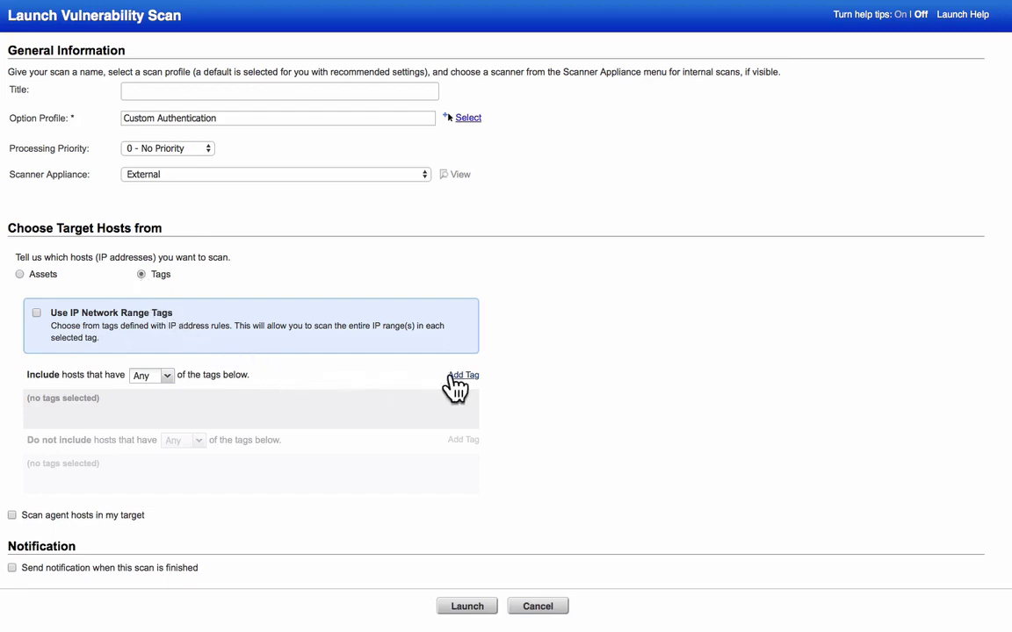
{"action": "left_click", "coordinate": [461, 376]}
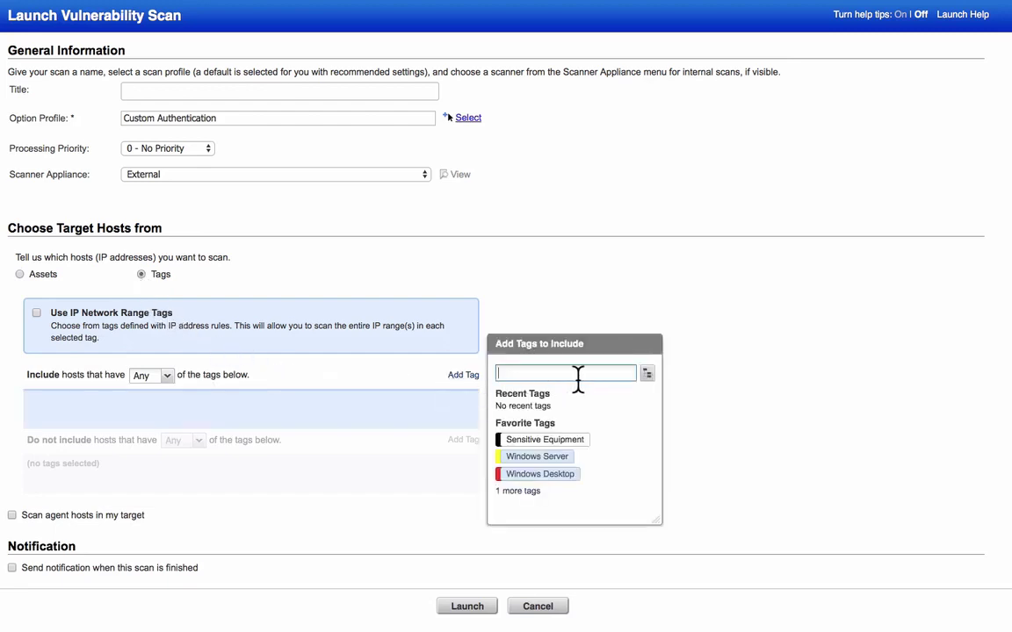
{"action": "left_click", "coordinate": [647, 375]}
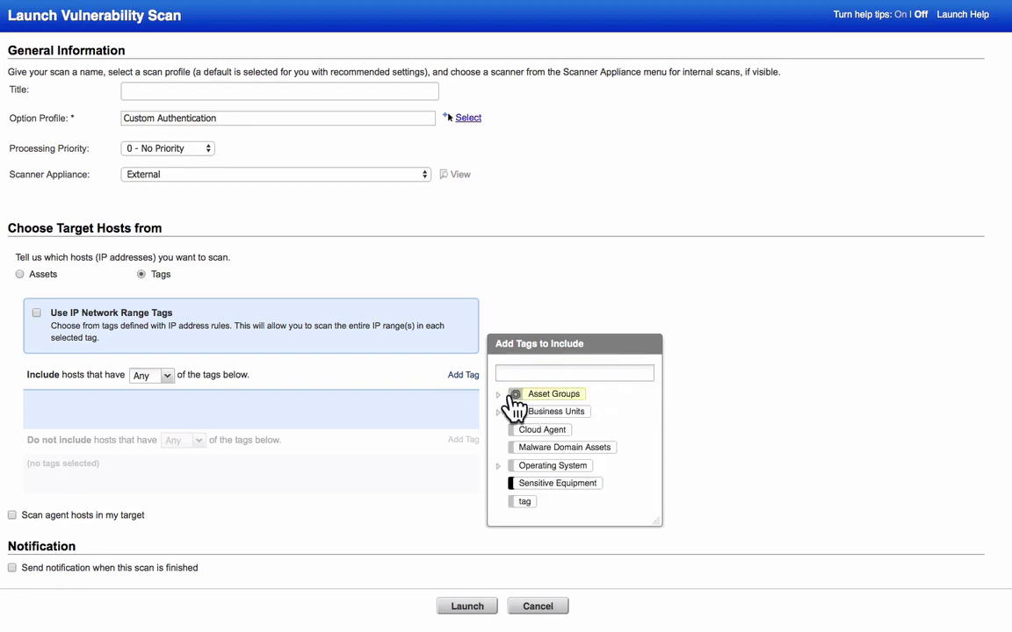
{"action": "left_click", "coordinate": [500, 395]}
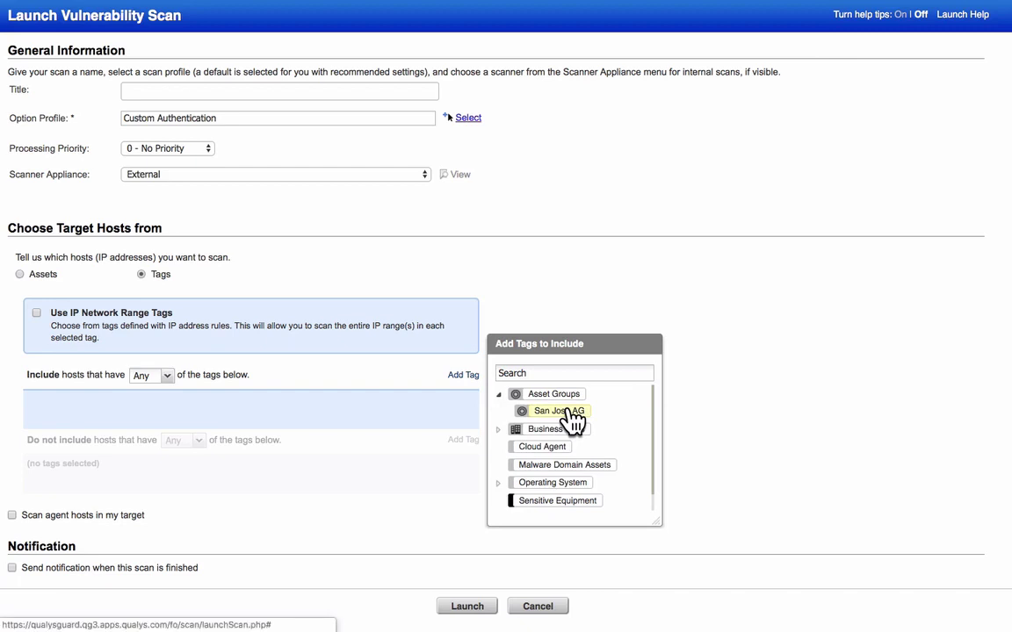
{"action": "left_click", "coordinate": [572, 420]}
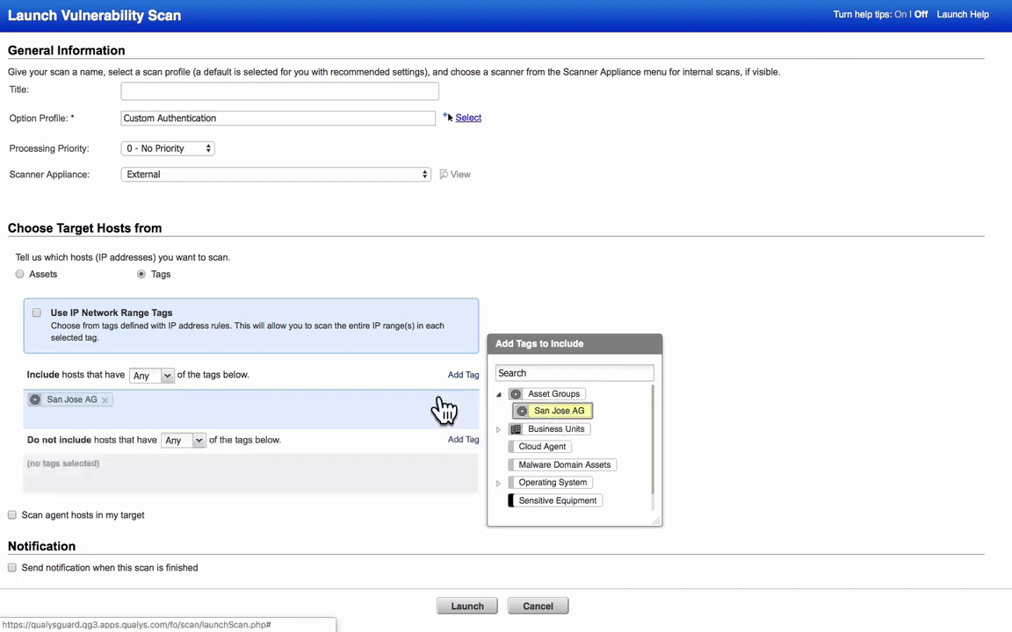
{"action": "left_click", "coordinate": [418, 314]}
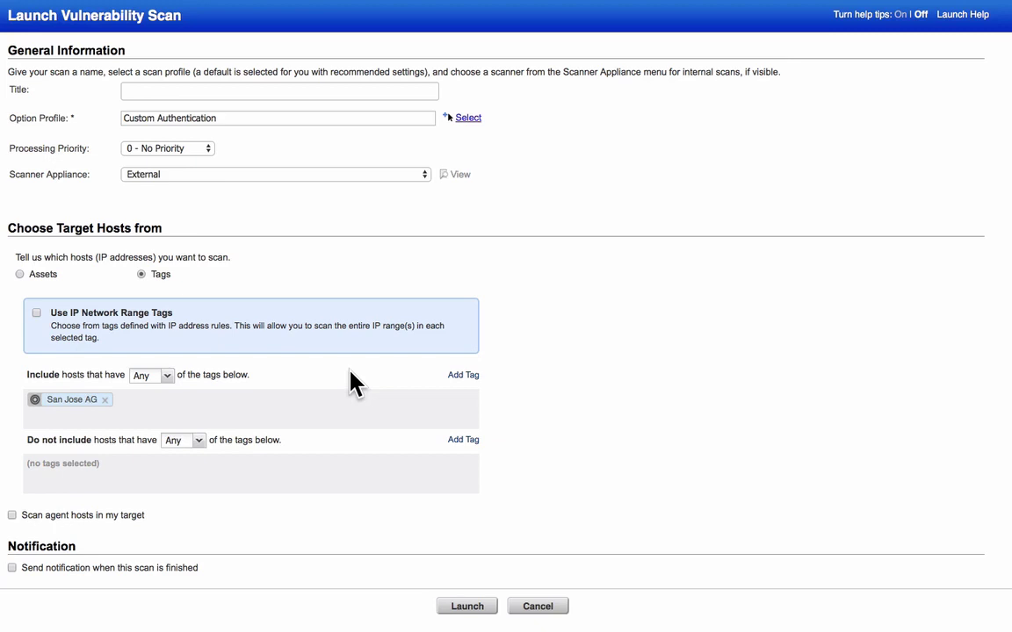
- Add the Windows Desktop tag to the included hosts and require hosts to have All of the included tags
{"action": "left_click", "coordinate": [459, 378]}
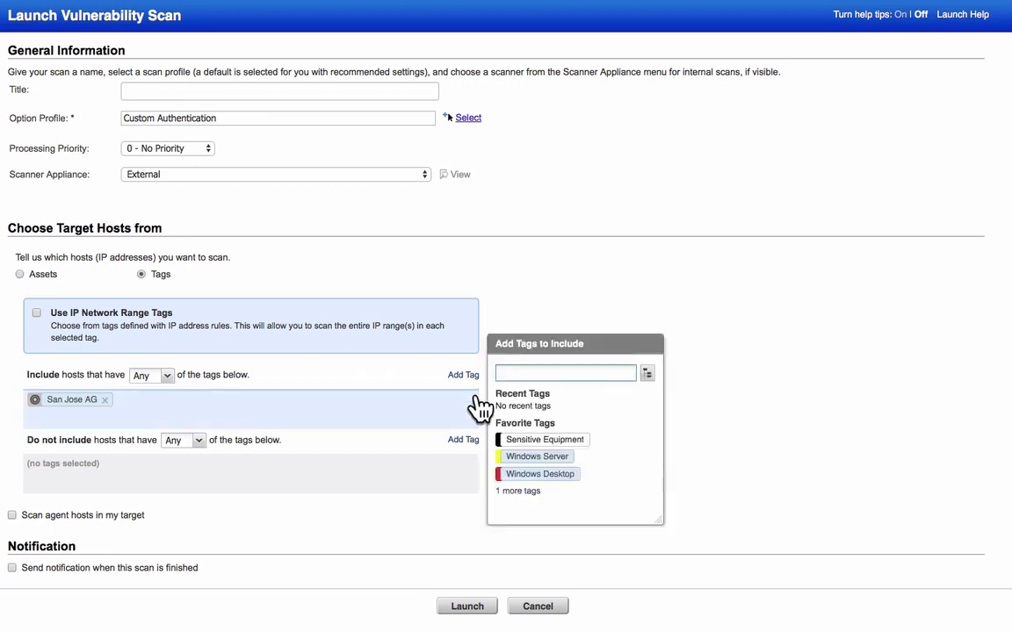
{"action": "left_click", "coordinate": [550, 475]}
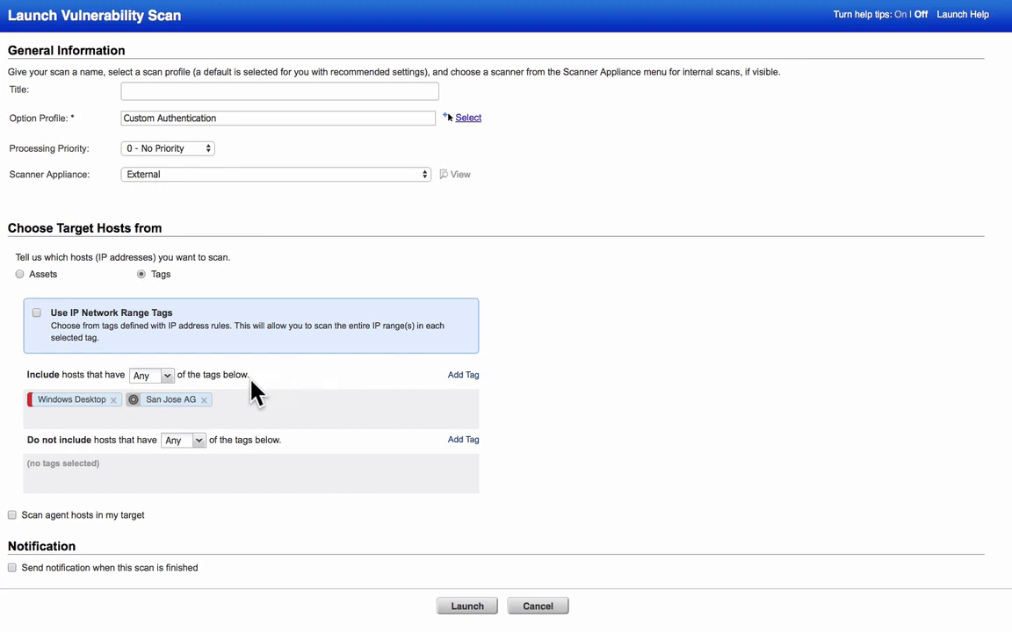
{"action": "left_click", "coordinate": [166, 376]}
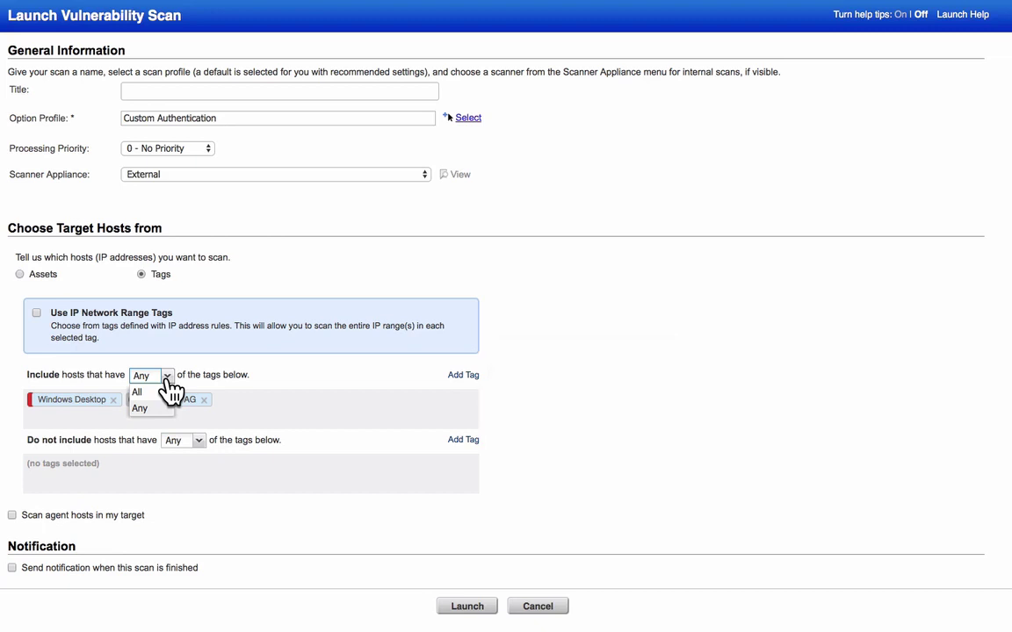
{"action": "left_click", "coordinate": [151, 391]}
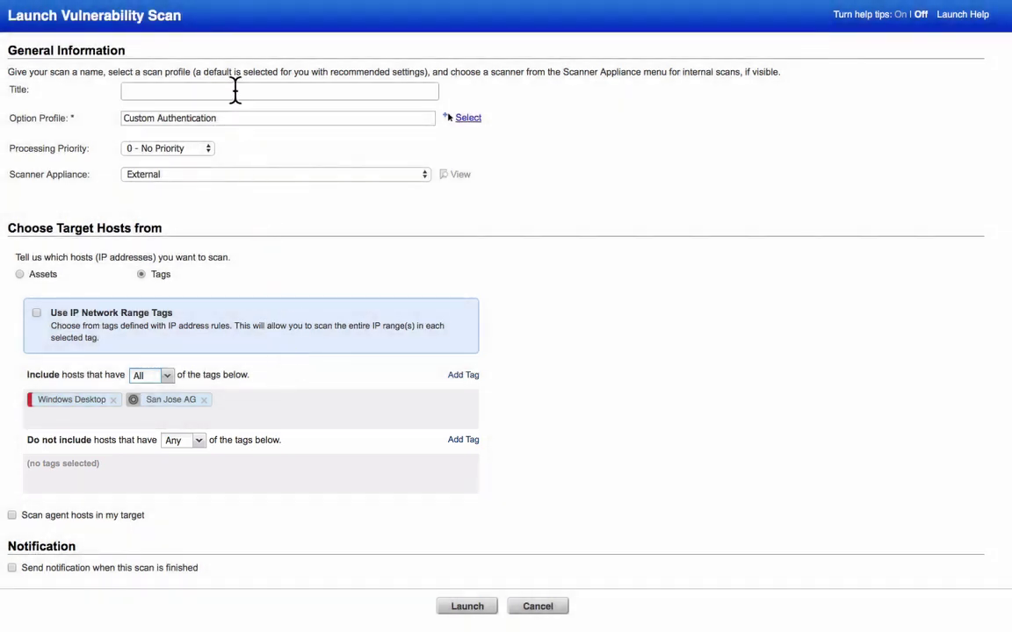
- Title the scan Demo Scan, launch it, and close the scan status window
{"action": "left_click", "coordinate": [235, 91]}
{"action": "type", "text": "Demo Scan"}
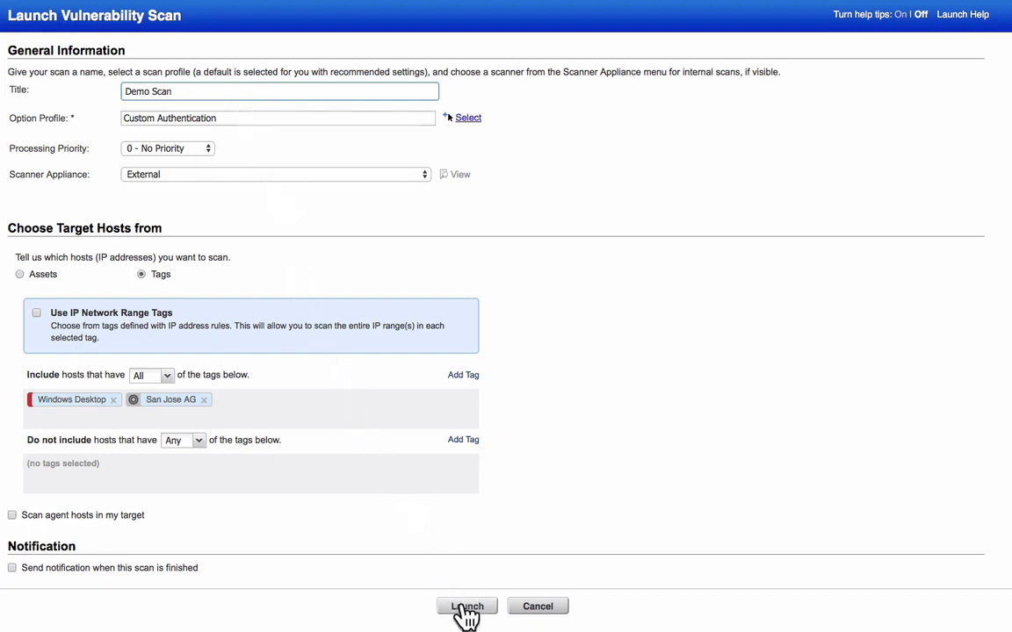
{"action": "left_click", "coordinate": [466, 608]}
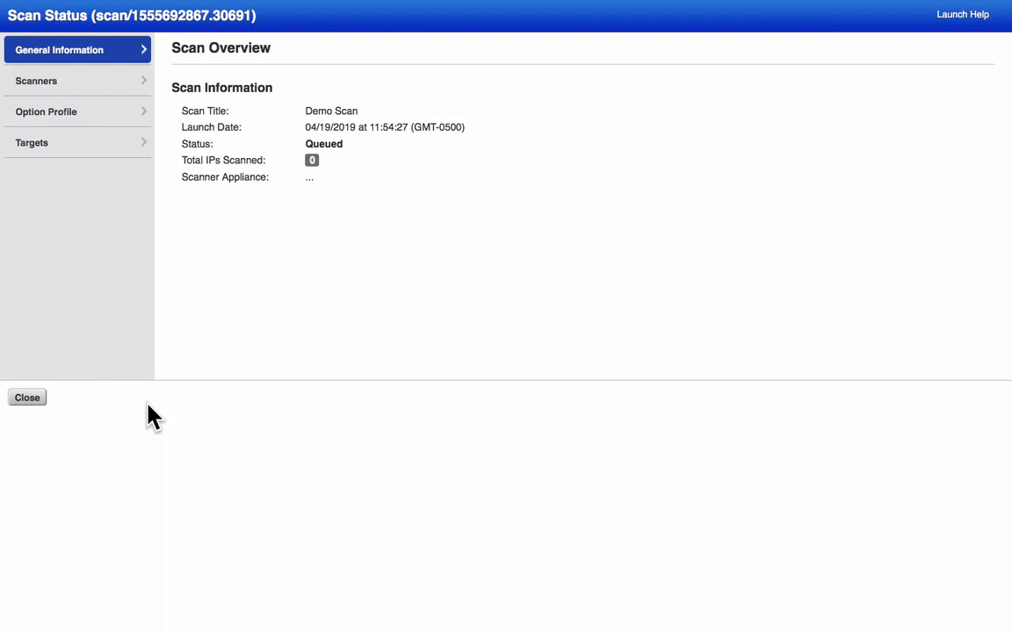
{"action": "left_click", "coordinate": [34, 405]}
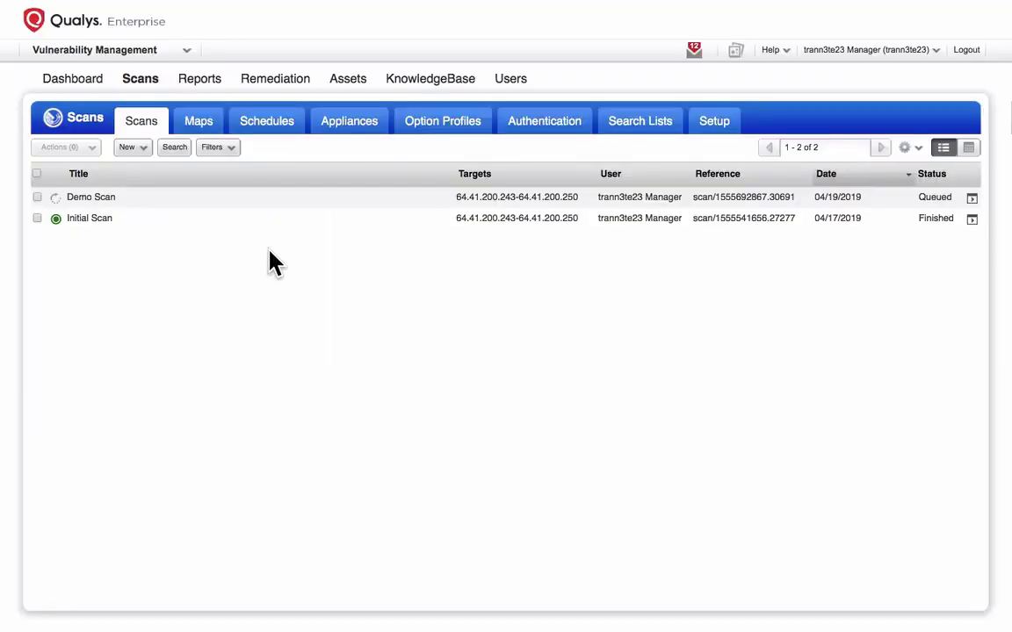